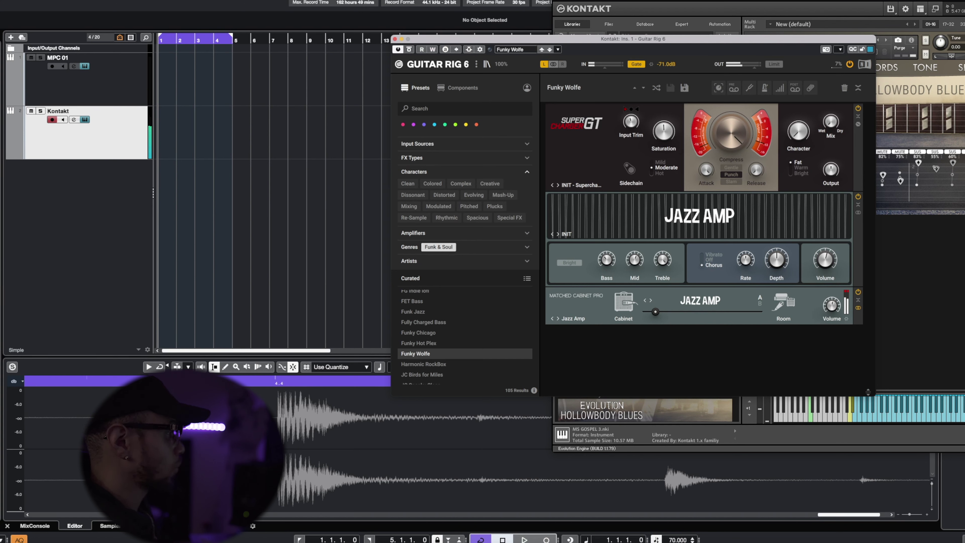
- Record the four-bar guitar chords on Kontakt, open the part in the Key Editor, and close Guitar Rig
{"action": "key", "text": "KP_Multiply"}
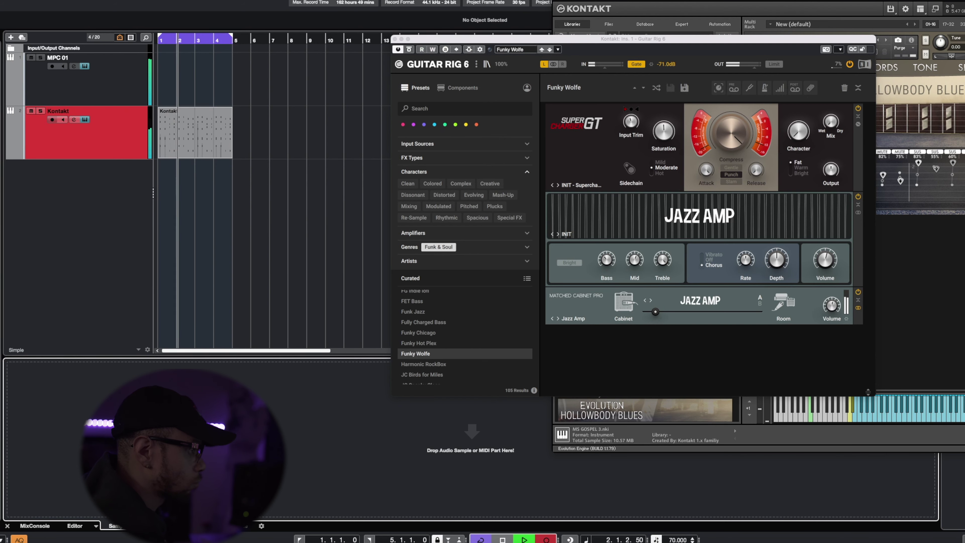
{"action": "key", "text": "KP_Multiply"}
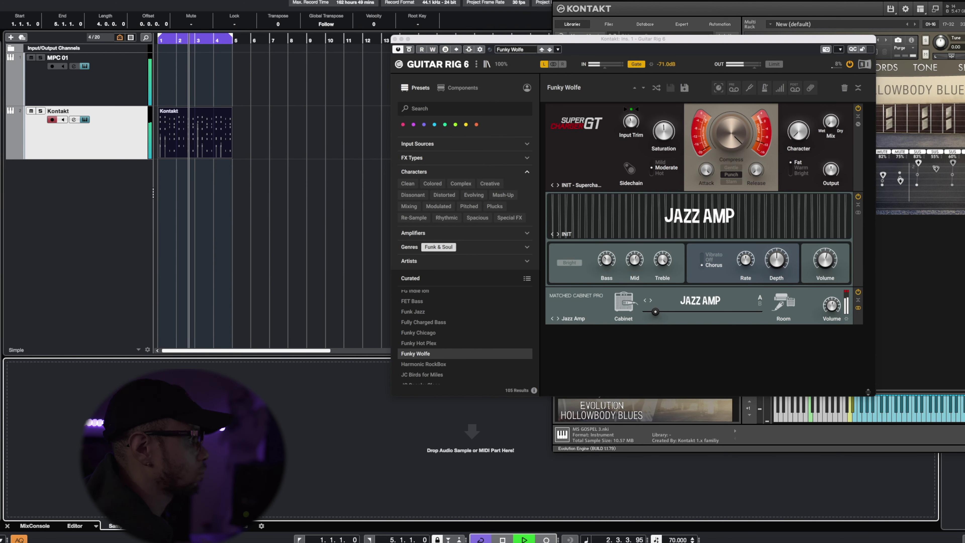
{"action": "key", "text": "super+shift+a"}
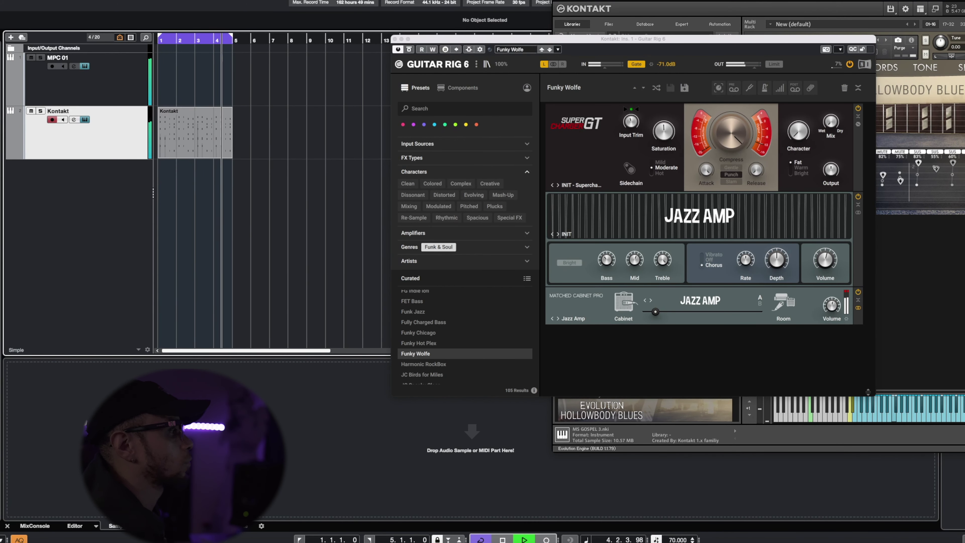
{"action": "double_click", "coordinate": [195, 133]}
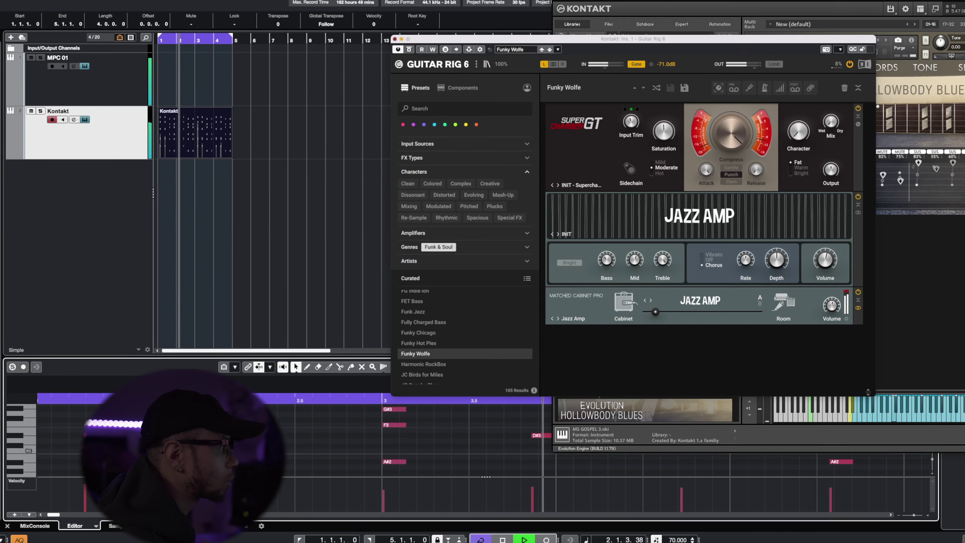
{"action": "key", "text": "super+w"}
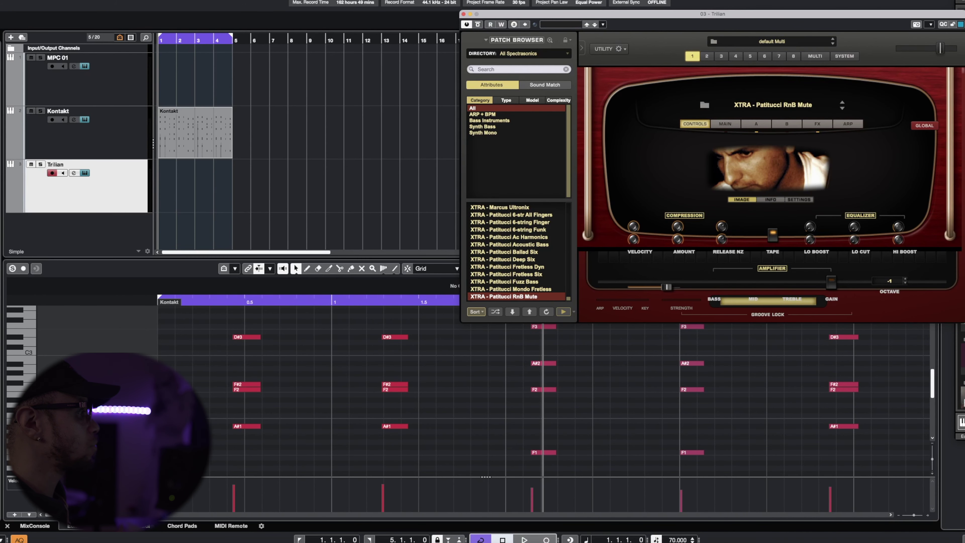
- Record the bass line on the Trilian track, then close the Trilian window
{"action": "left_click_drag", "start_coordinate": [646, 13], "coordinate": [695, 8]}
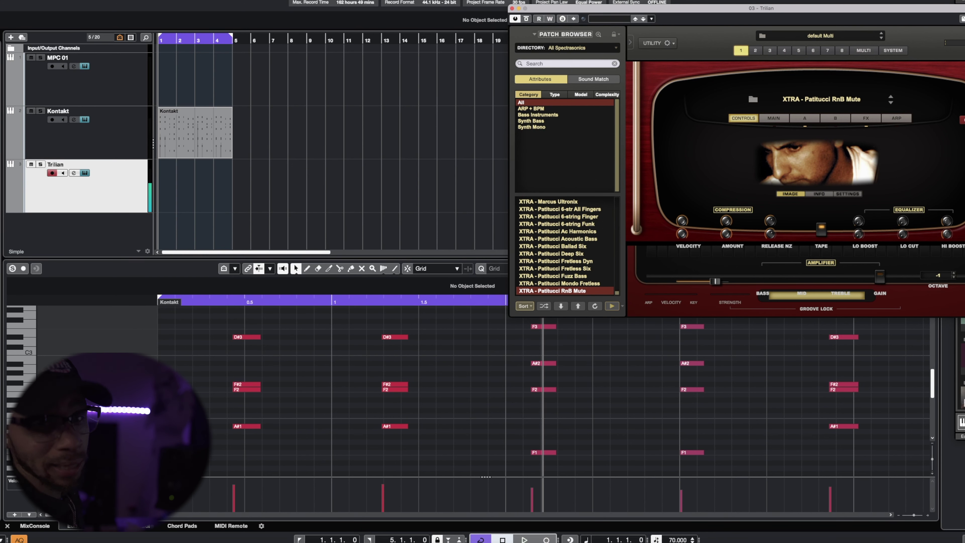
{"action": "key", "text": "KP_Multiply"}
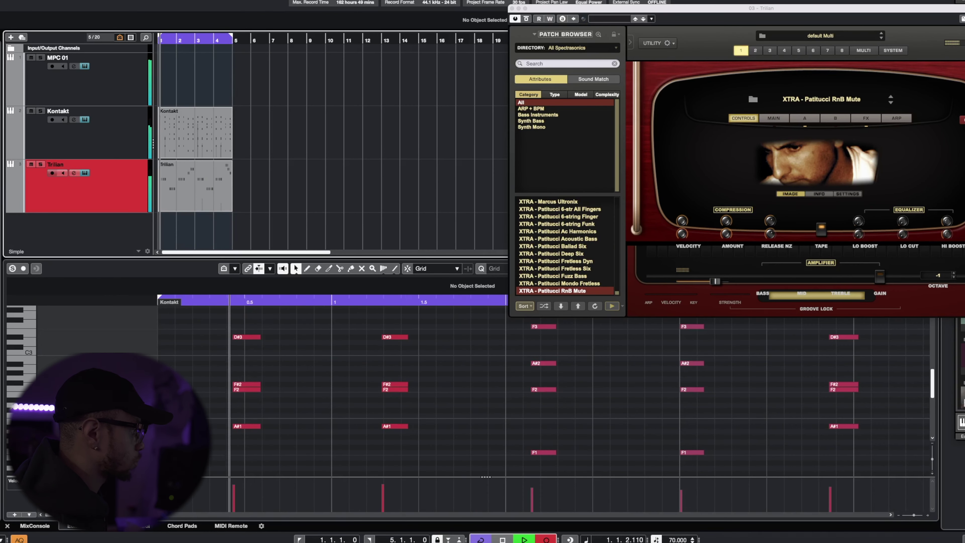
{"action": "key", "text": "KP_Multiply"}
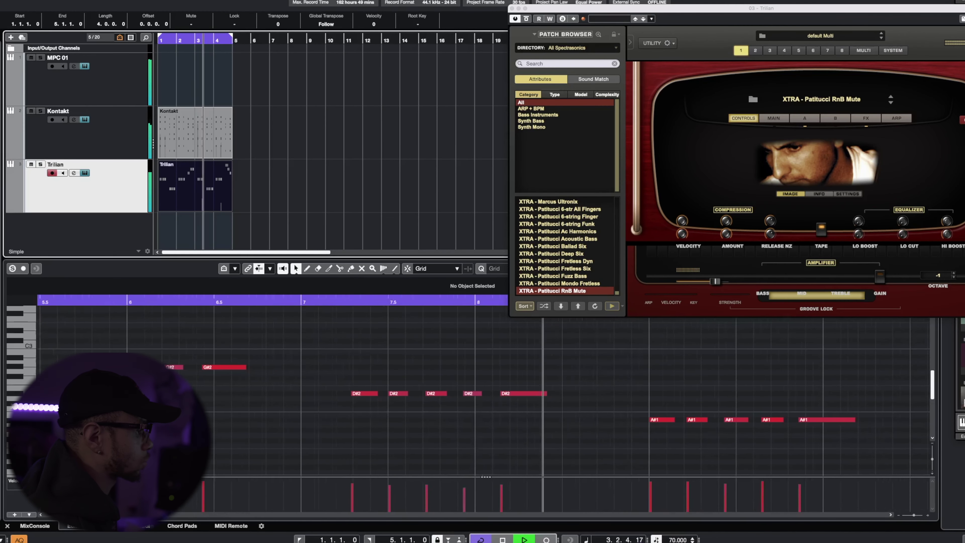
{"action": "key", "text": "super+w"}
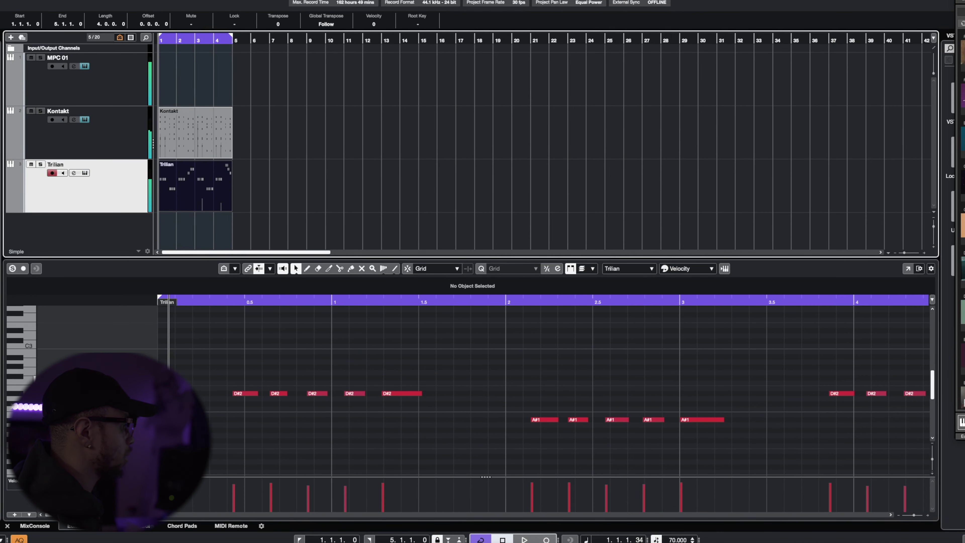
- Select the A#2 bass note near bar 13 and play back the recorded bass line
{"action": "scroll", "coordinate": [543, 384], "scroll_direction": "right", "scroll_amount": 15}
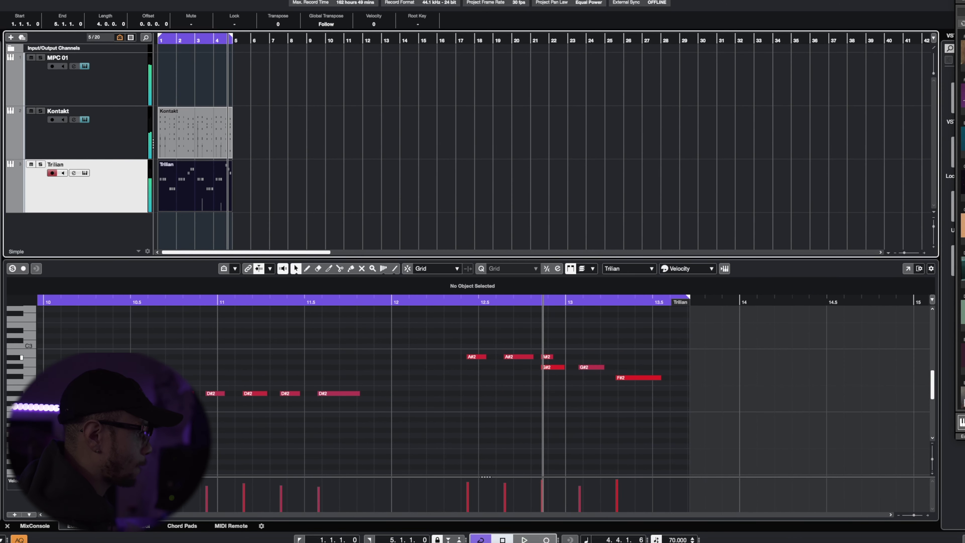
{"action": "key", "text": "Right"}
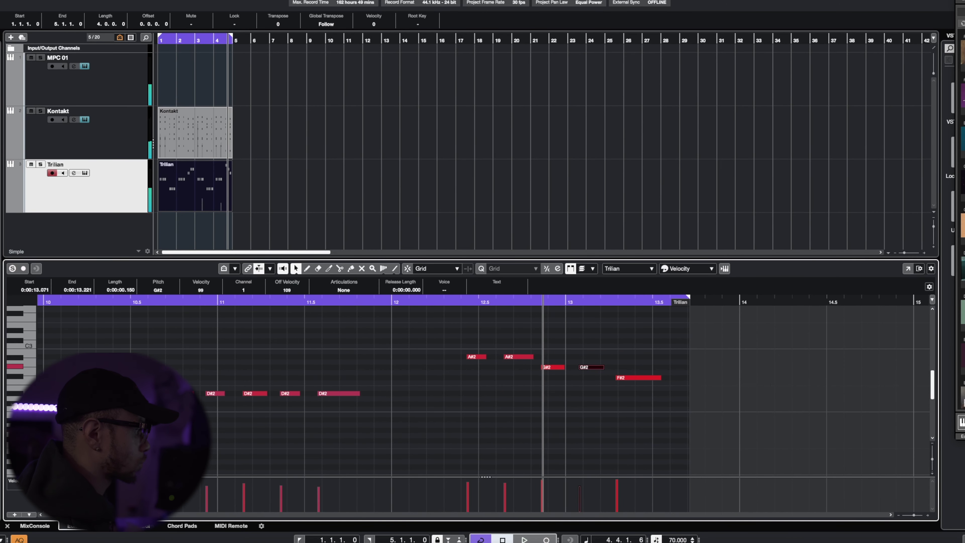
{"action": "key", "text": "space"}
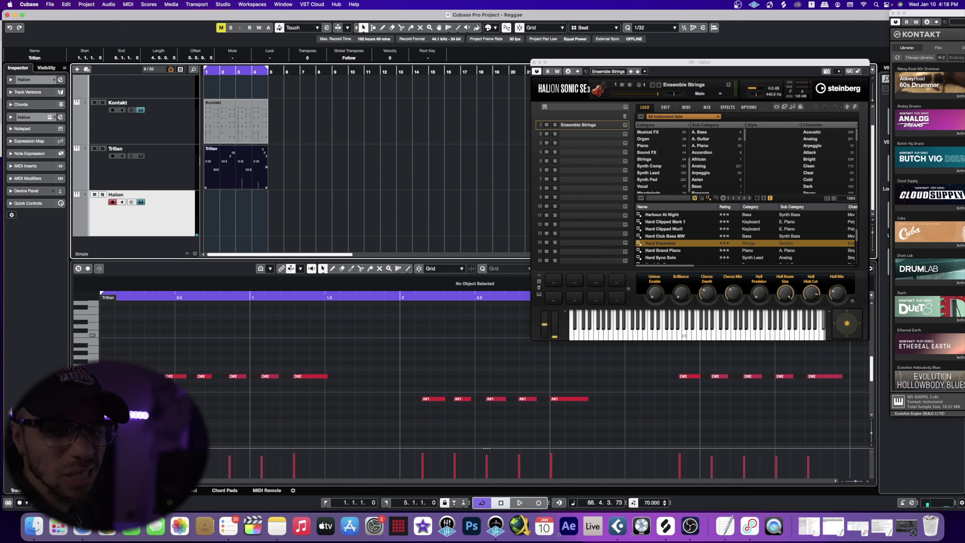
- Record the strings part on Halion and bring its notes into the note editor
{"action": "key", "text": "KP_Multiply"}
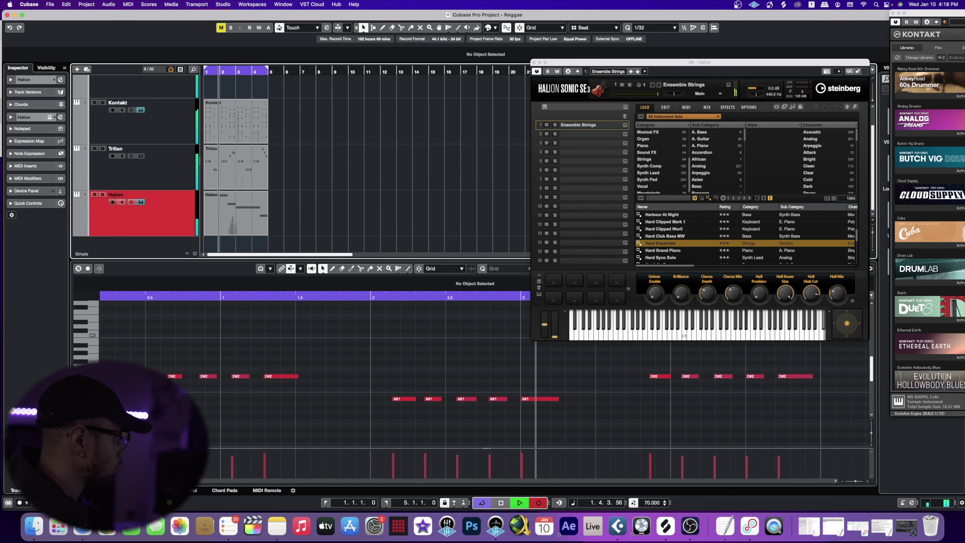
{"action": "left_click", "coordinate": [235, 213]}
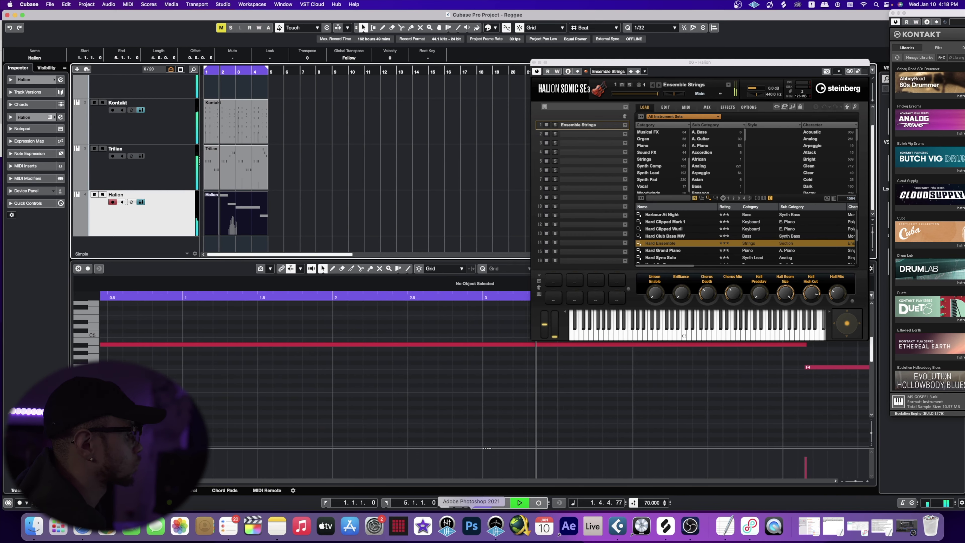
{"action": "key", "text": "super+shift+a"}
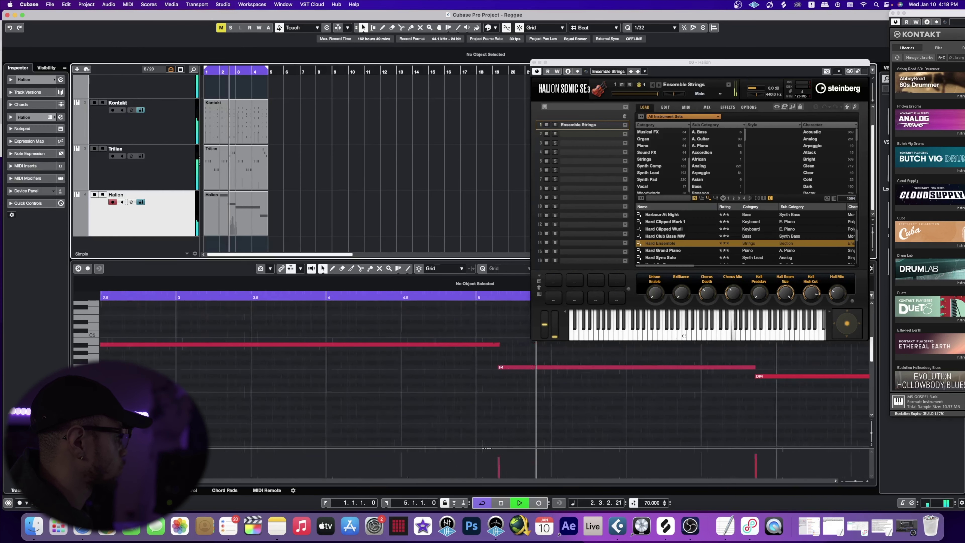
{"action": "left_click", "coordinate": [97, 341]}
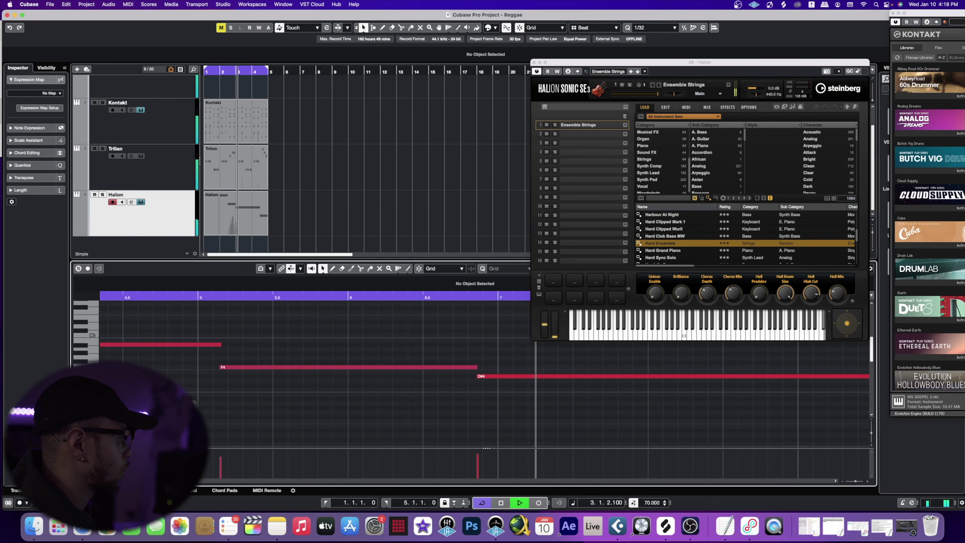
{"action": "key", "text": "space"}
- Lengthen the C5 strings note, close HALion Sonic, and play it back from the start
{"action": "left_click_drag", "start_coordinate": [182, 345], "coordinate": [205, 344]}
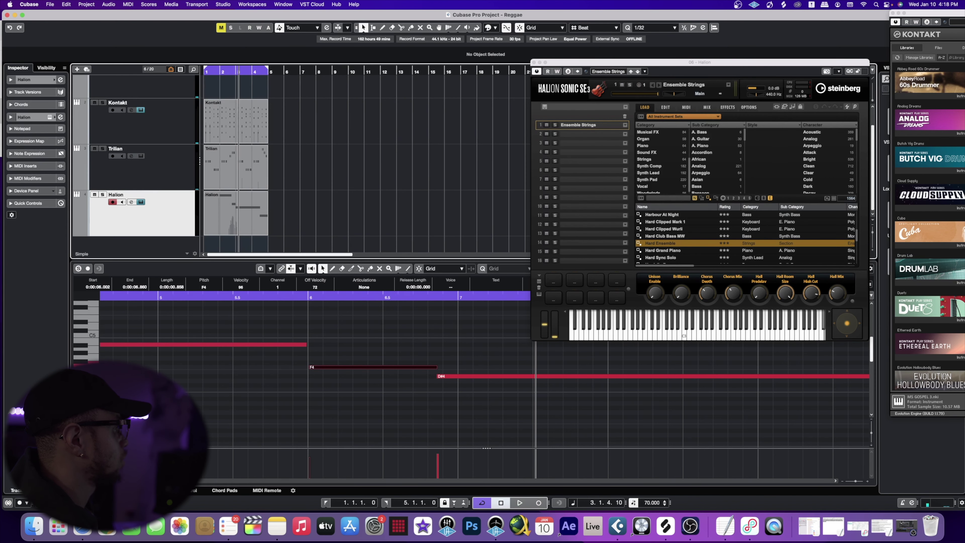
{"action": "key", "text": "comma"}
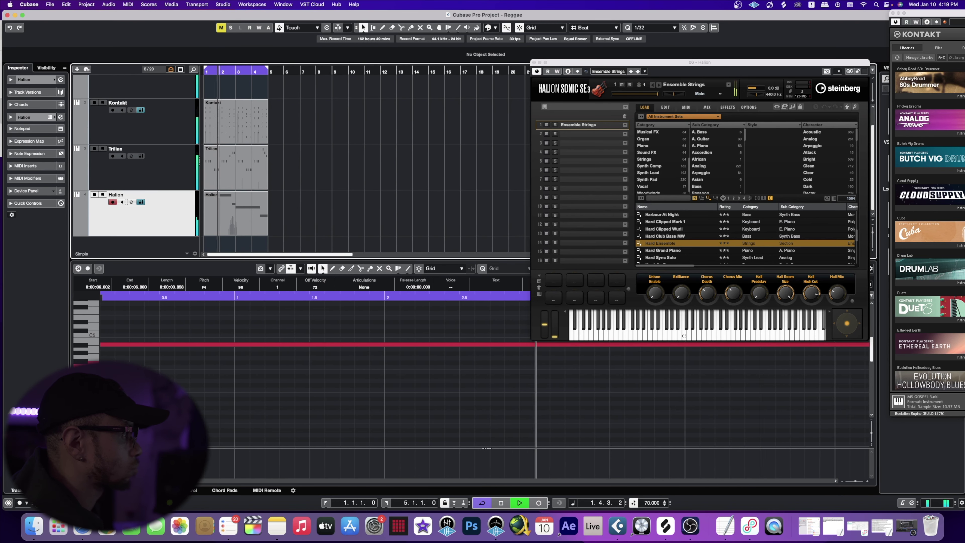
{"action": "key", "text": "super+w"}
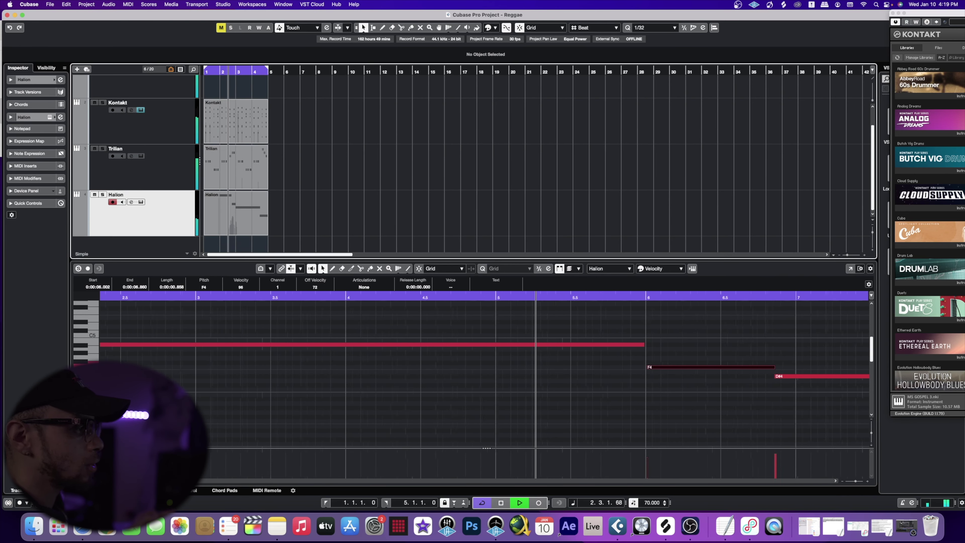
{"action": "key", "text": "space"}
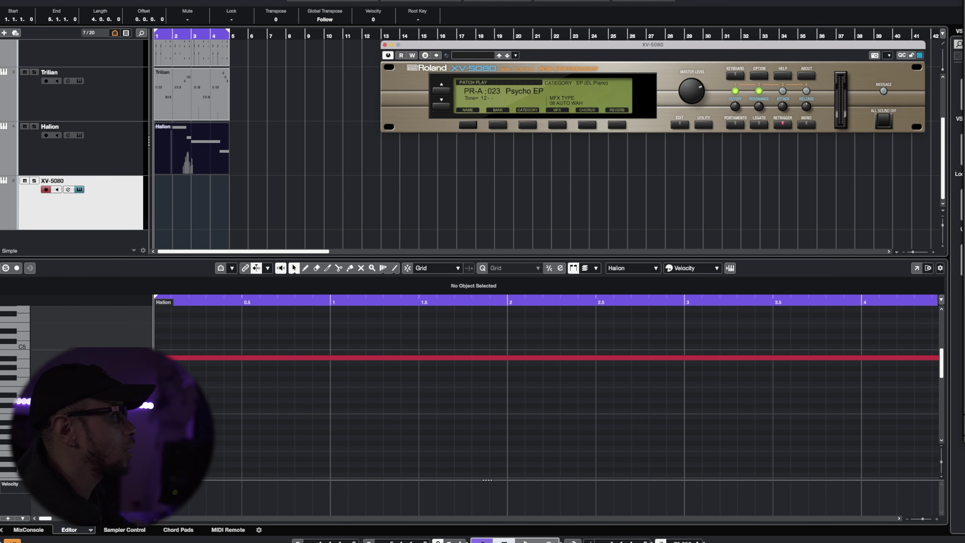
- Audition the Psycho EP chord part on the XV-5080 track and zoom out to see all chords
{"action": "left_click_drag", "start_coordinate": [653, 44], "coordinate": [677, 33]}
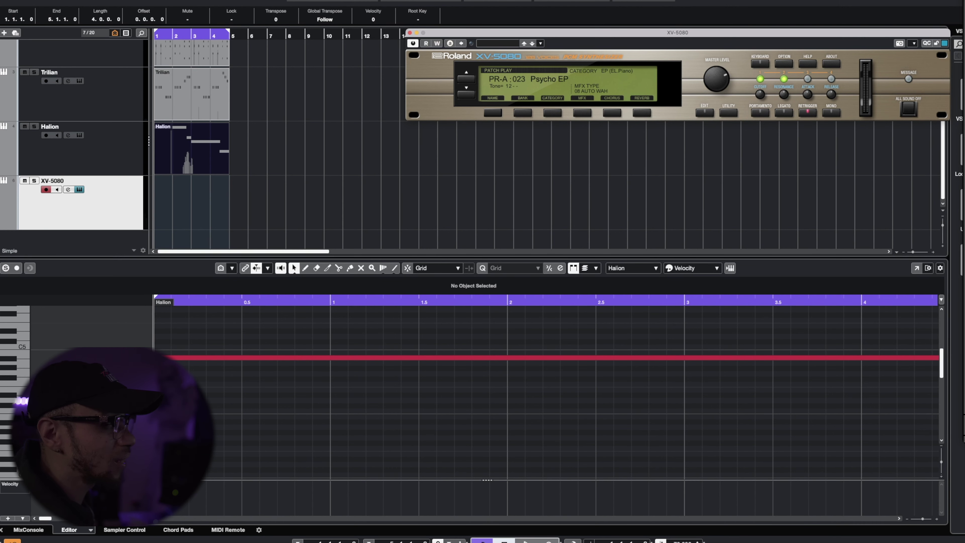
{"action": "key", "text": "space"}
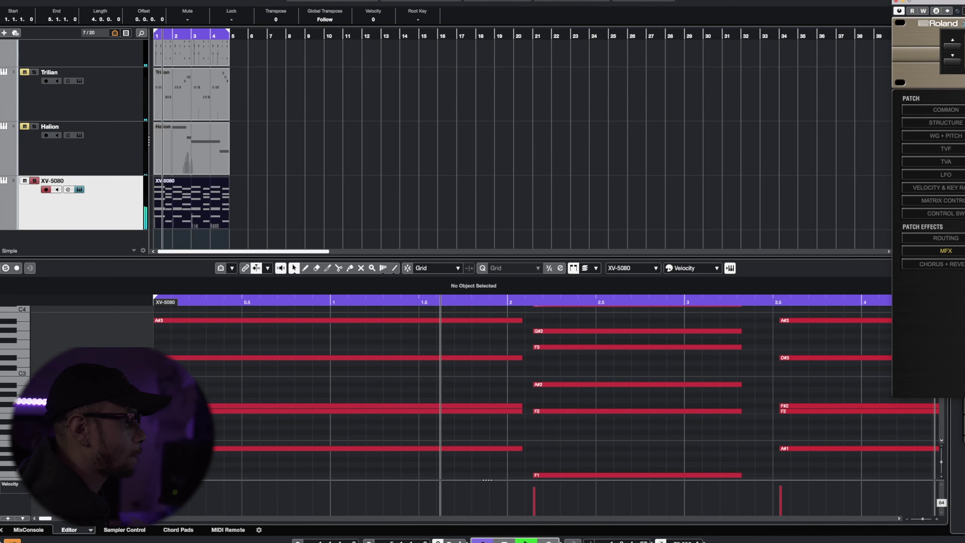
{"action": "key", "text": "g"}
{"action": "key", "text": "g"}
{"action": "key", "text": "g"}
{"action": "key", "text": "g"}
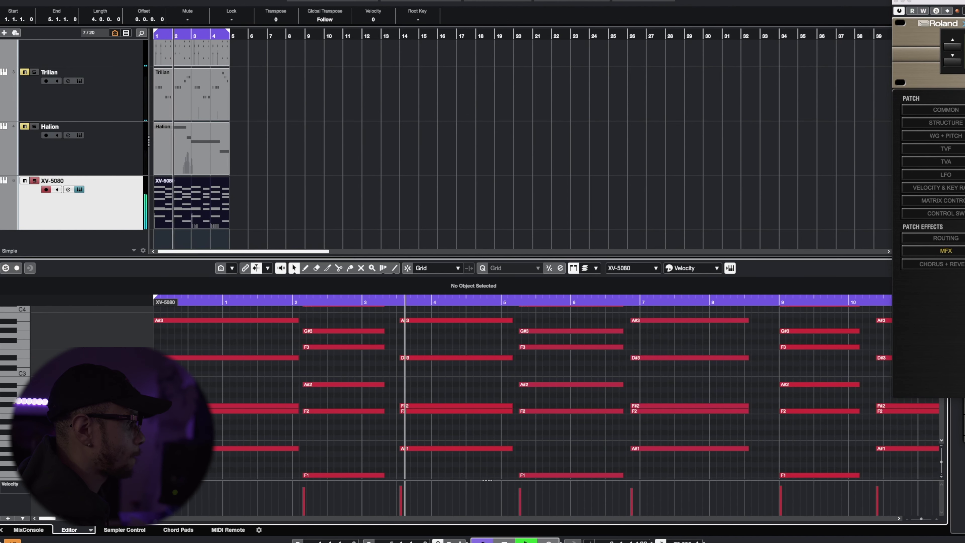
{"action": "scroll", "coordinate": [513, 392], "scroll_direction": "up", "scroll_amount": 2}
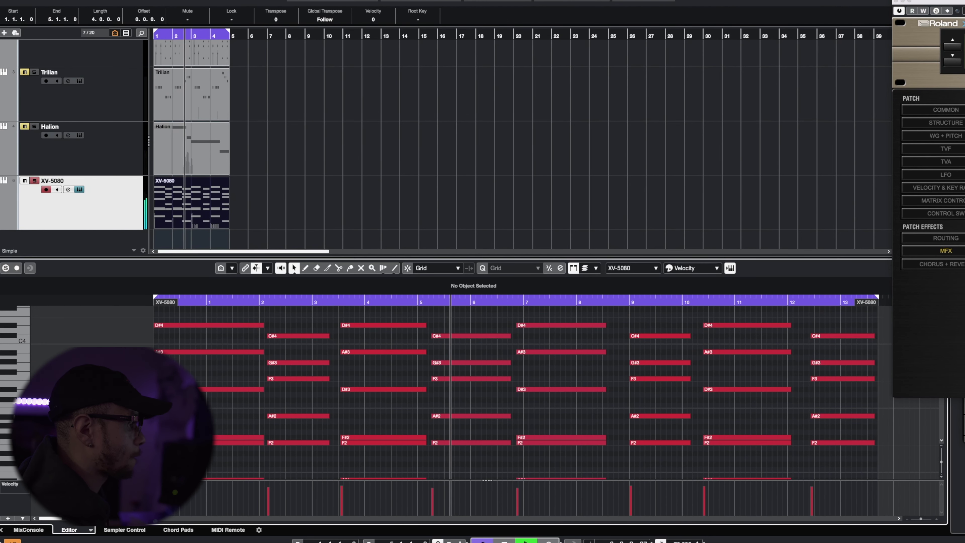
{"action": "key", "text": "g"}
{"action": "key", "text": "g"}
{"action": "key", "text": "g"}
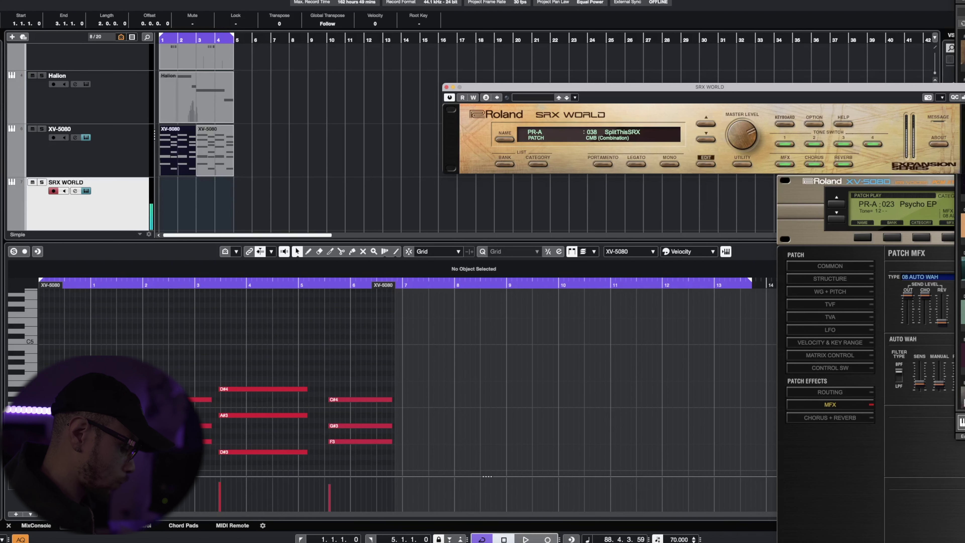
- Record a part on the SRX WORLD track with the 038 SplitThisSRX patch
{"action": "key", "text": "KP_Multiply"}
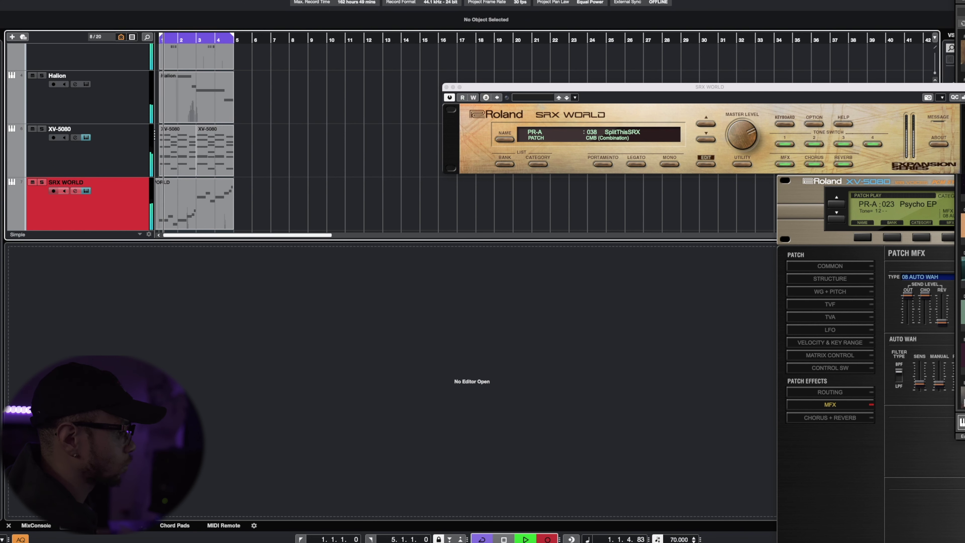
{"action": "key", "text": "KP_Multiply"}
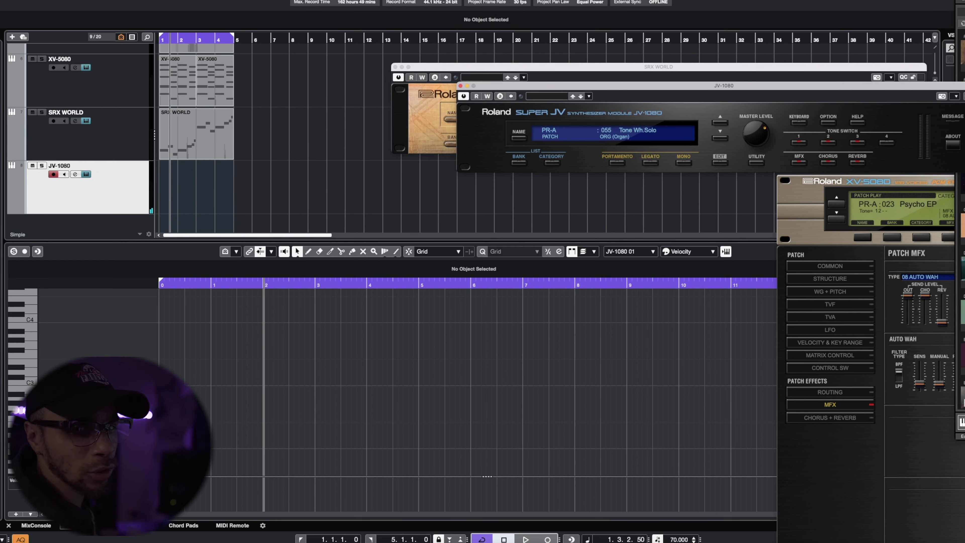
- Record the Tone Wh.Solo organ part on JV-1080 and open it in the Key Editor
{"action": "key", "text": "KP_Multiply"}
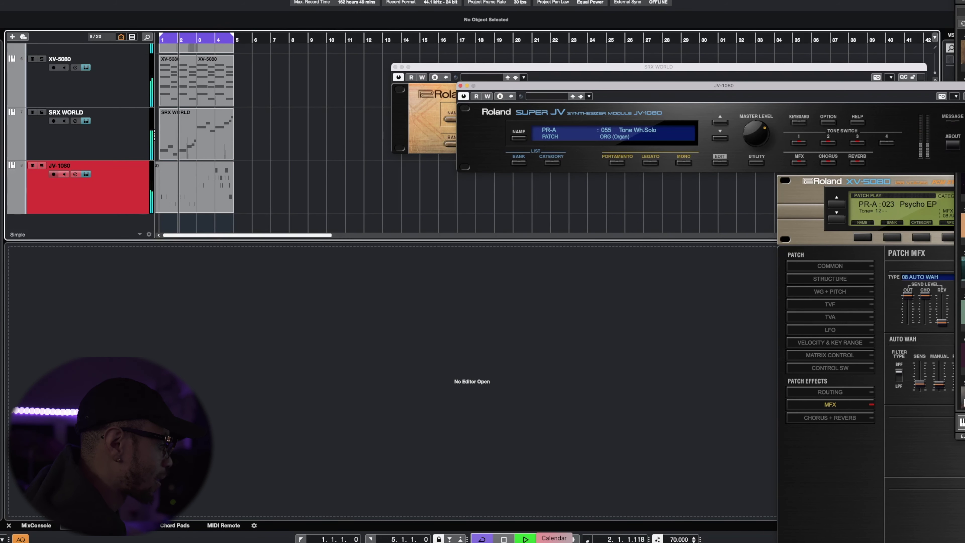
{"action": "key", "text": "KP_Multiply"}
{"action": "key", "text": "Return"}
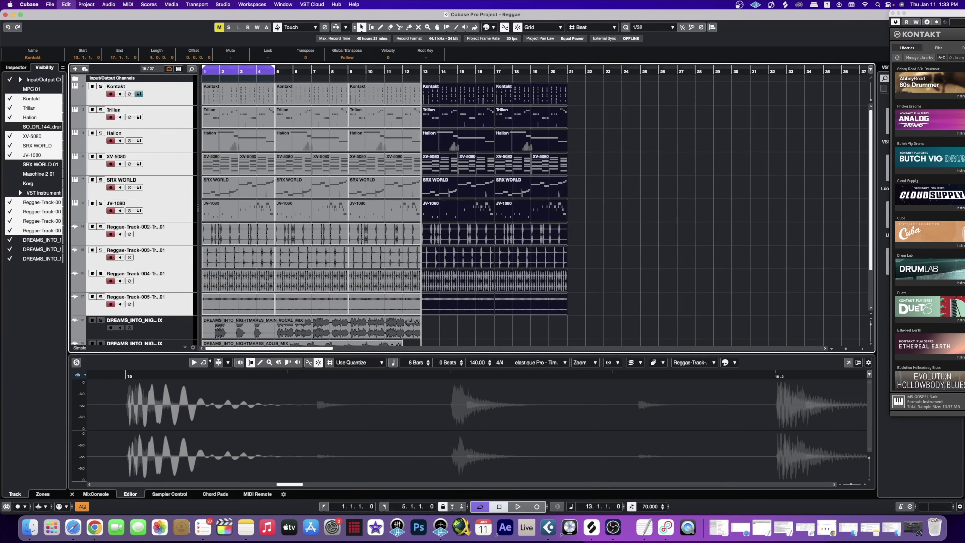
- Select the XV-5080 part at bar 5
{"action": "left_click", "coordinate": [294, 163]}
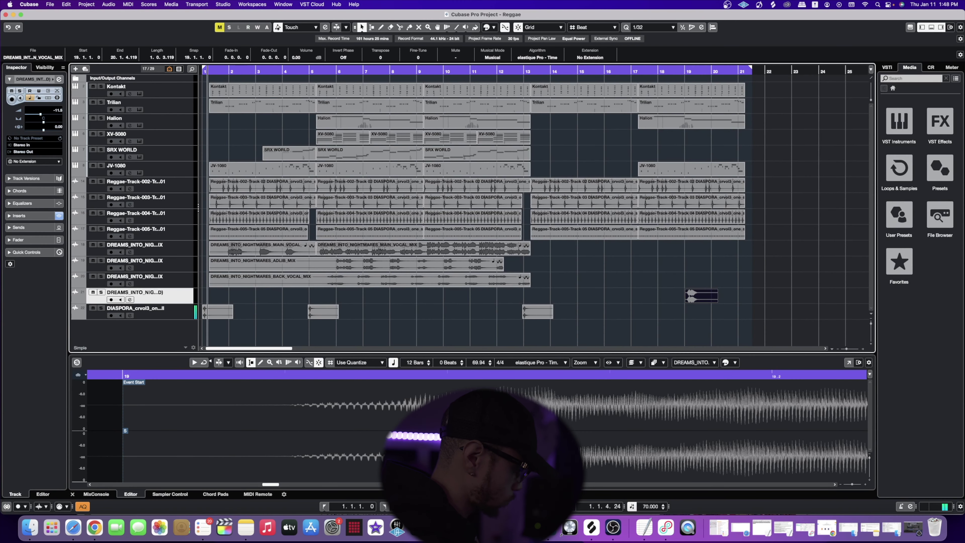